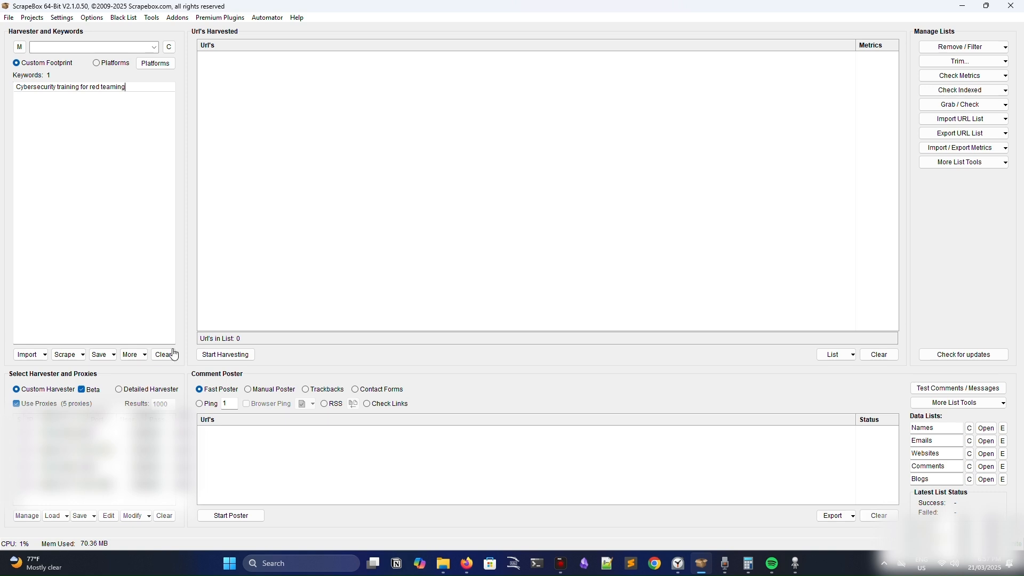
- Open the harvester and install the available updates for the Google and Yahoo search engines
left_click(252, 361)
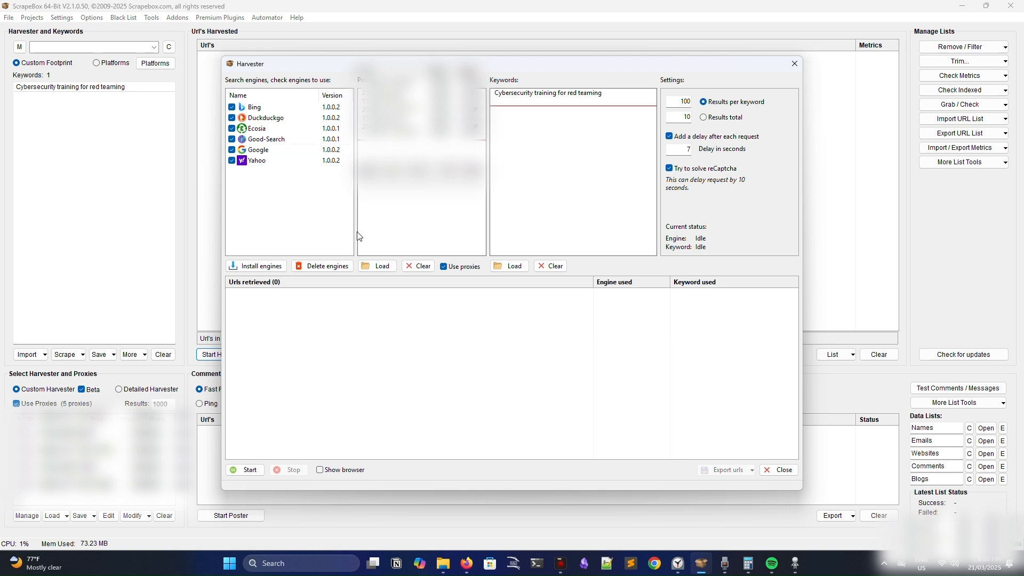
left_click(256, 265)
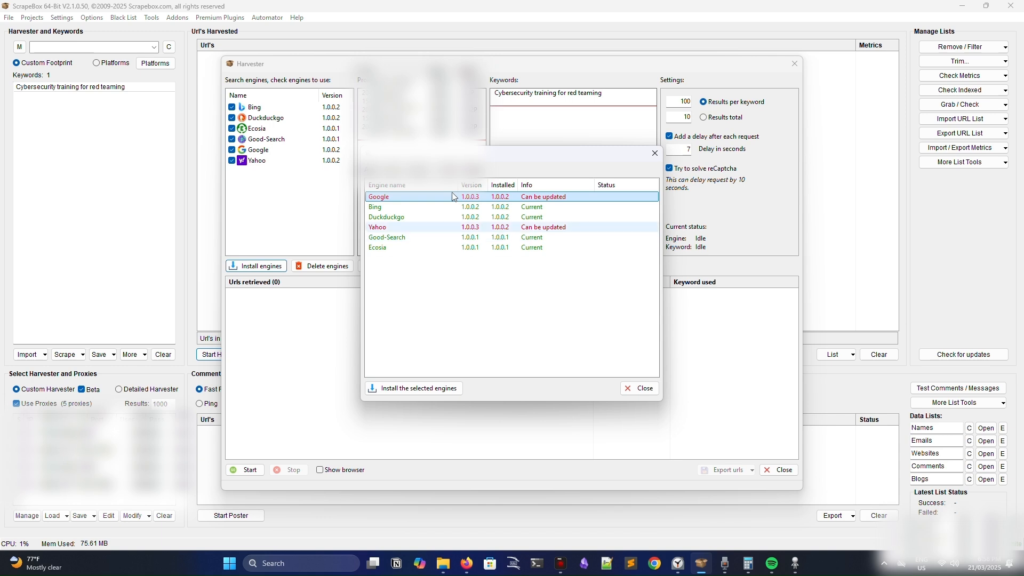
left_click(451, 389)
key("Left")
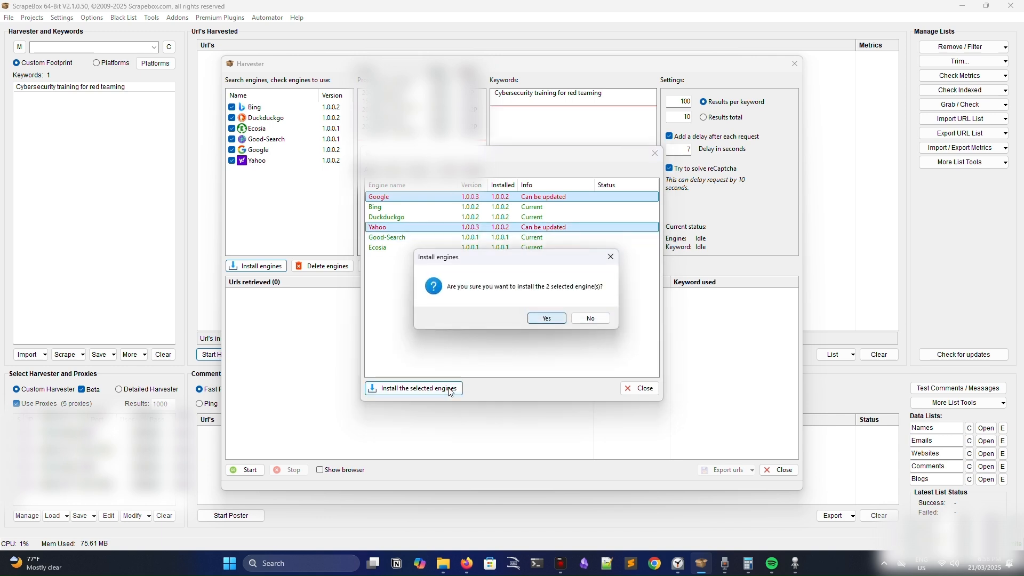
key("Return")
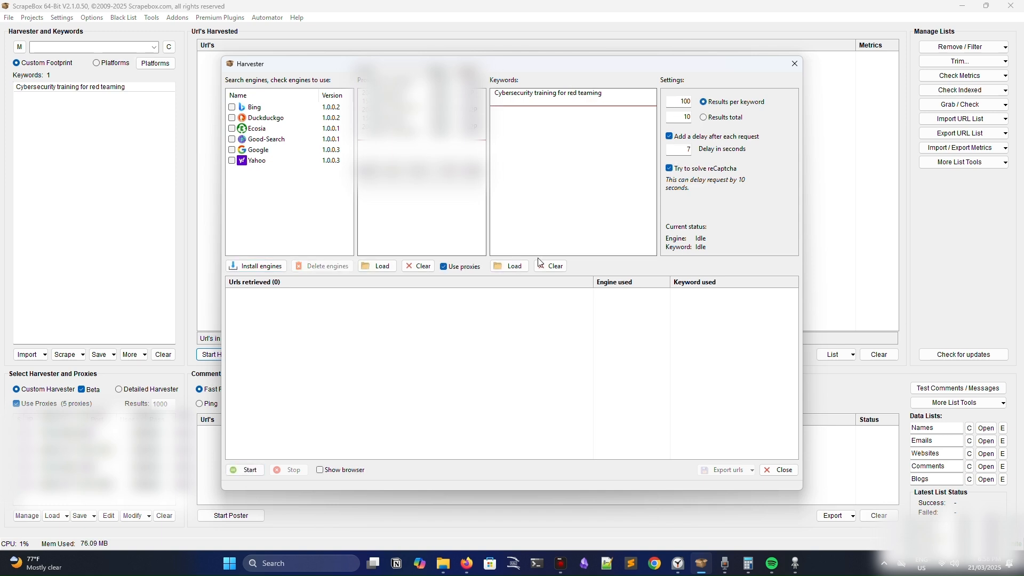
- Enable Bing, Duckduckgo, Ecosia, Good-Search, Google and Yahoo, harvest URLs for the keyword, and return to the main URL list
left_click(233, 107)
left_click(232, 118)
left_click(232, 128)
left_click(233, 139)
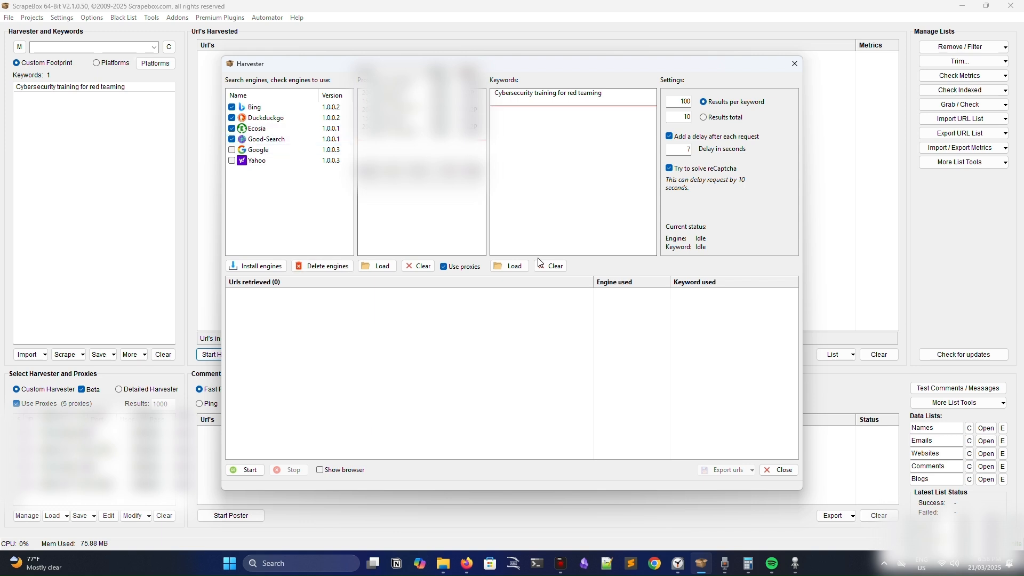
left_click(232, 150)
left_click(232, 160)
left_click(245, 470)
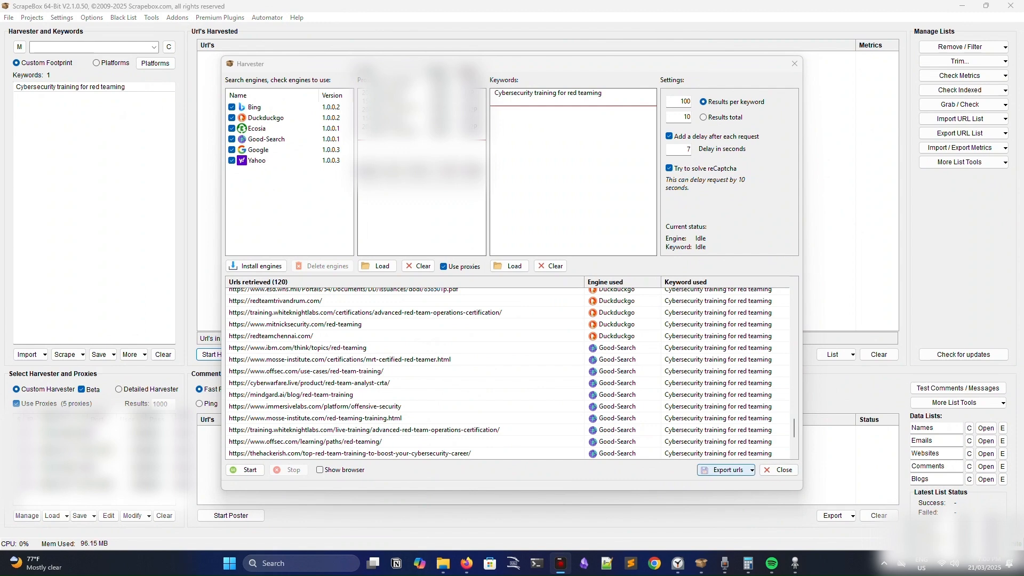
left_click(780, 470)
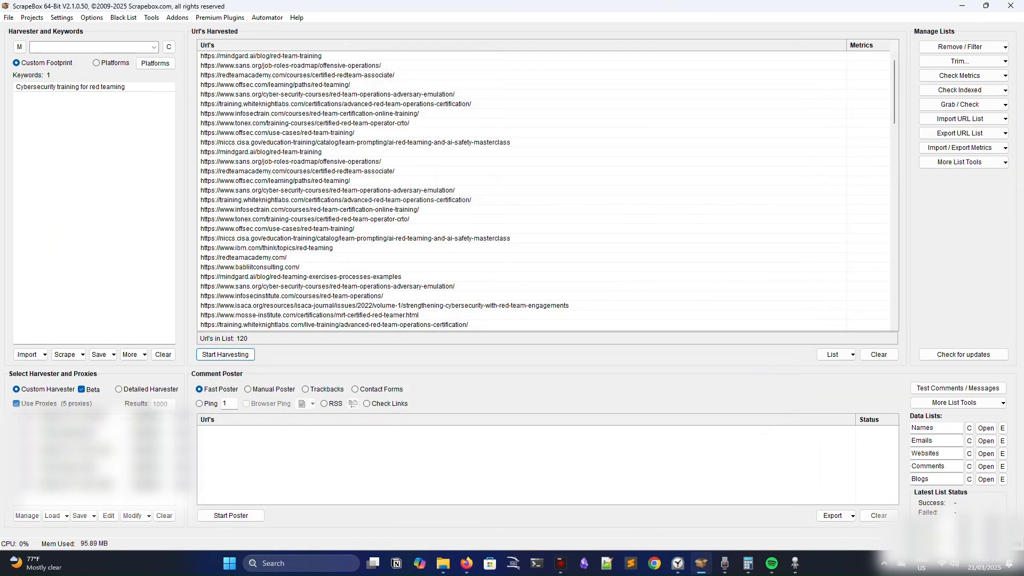
- Trim all harvested URLs to root and remove the duplicate URLs from the list
scroll(544, 190, "down", 20)
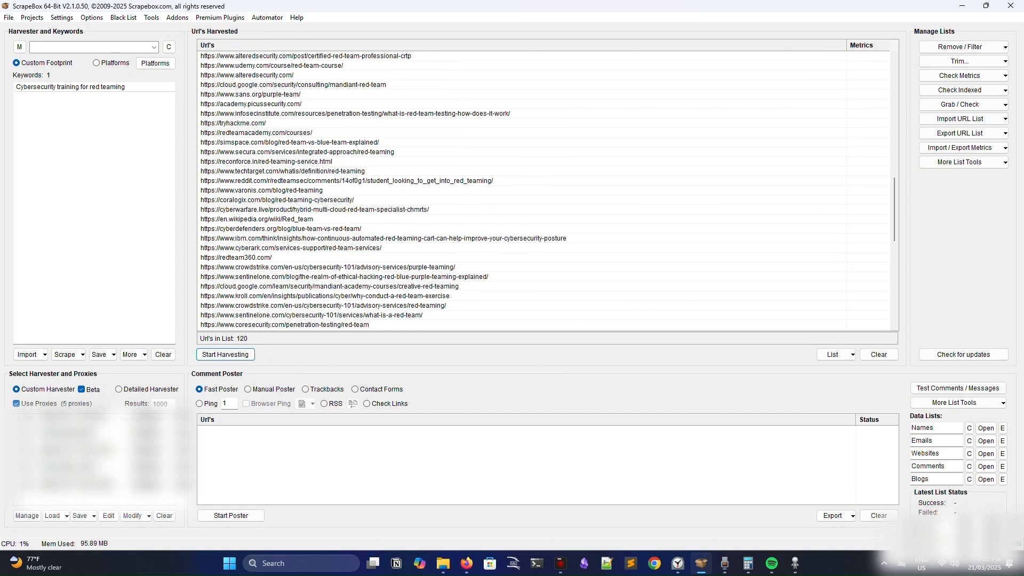
scroll(544, 190, "down", 5)
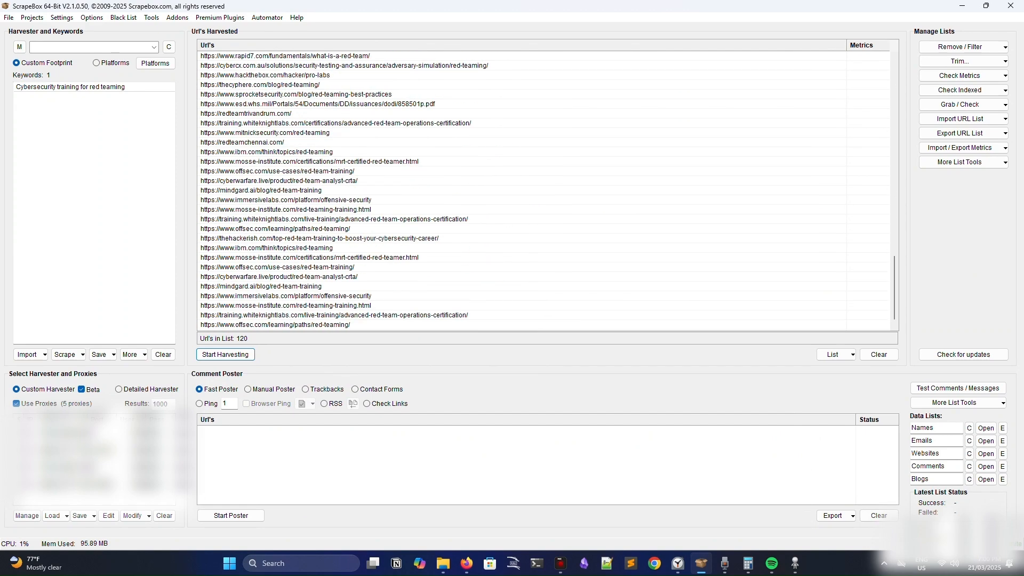
scroll(545, 190, "up", 20)
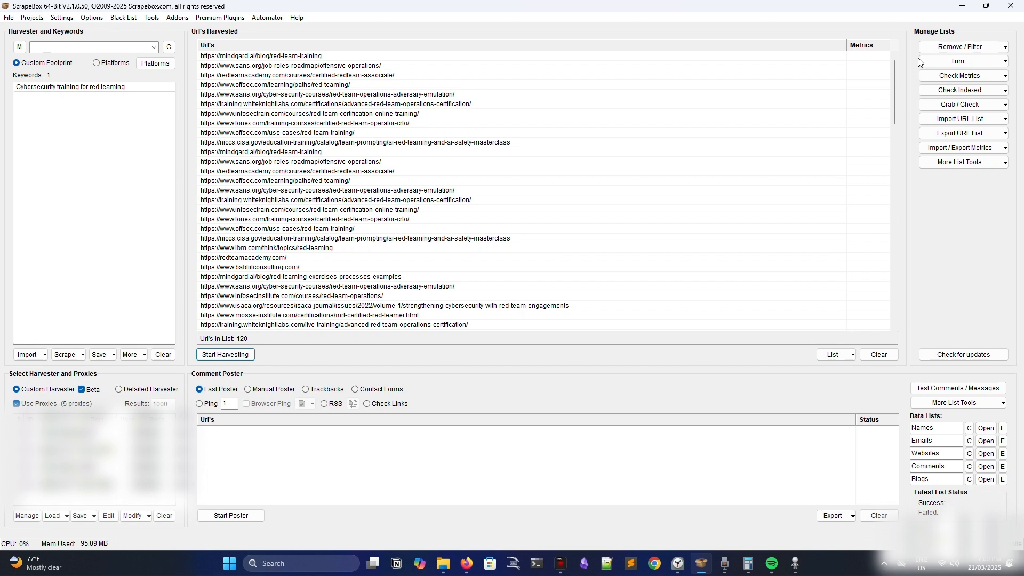
scroll(922, 62, "down", 4)
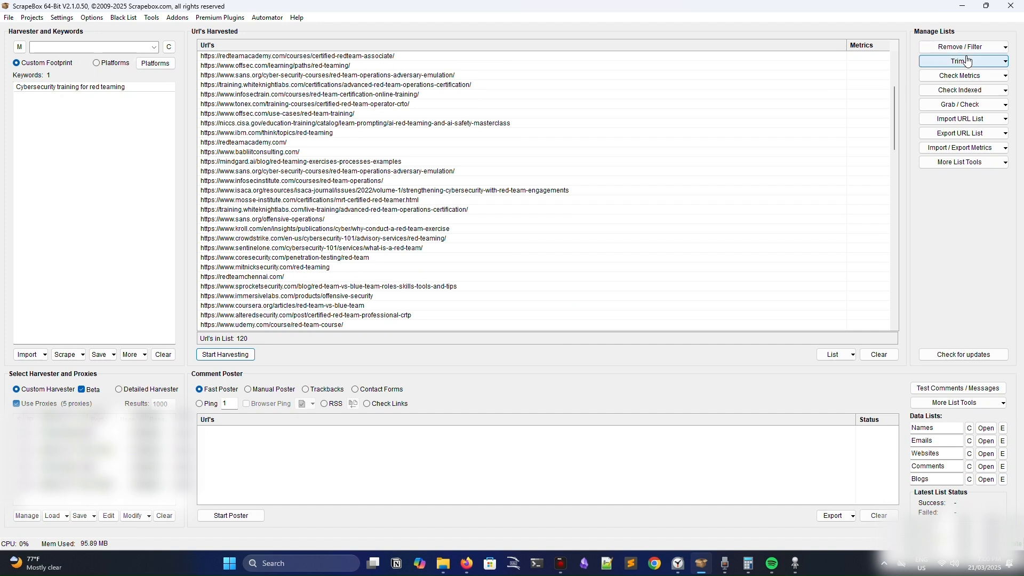
left_click(986, 62)
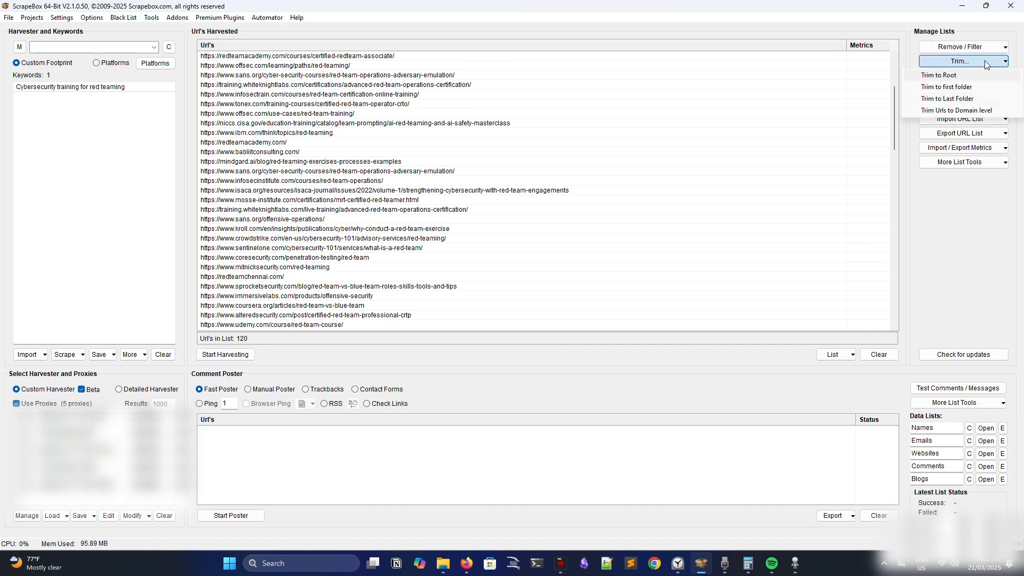
left_click(955, 75)
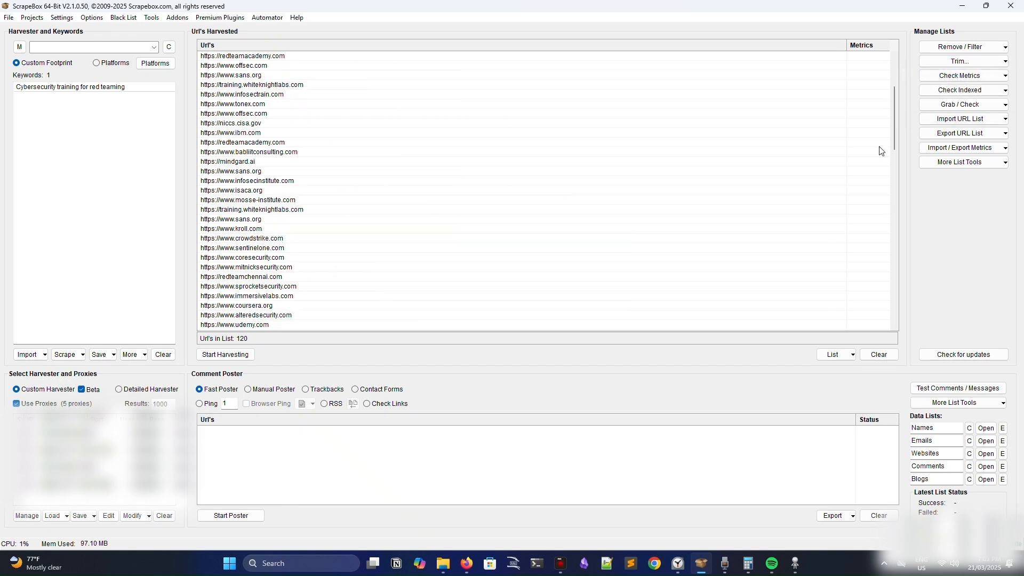
left_click(988, 48)
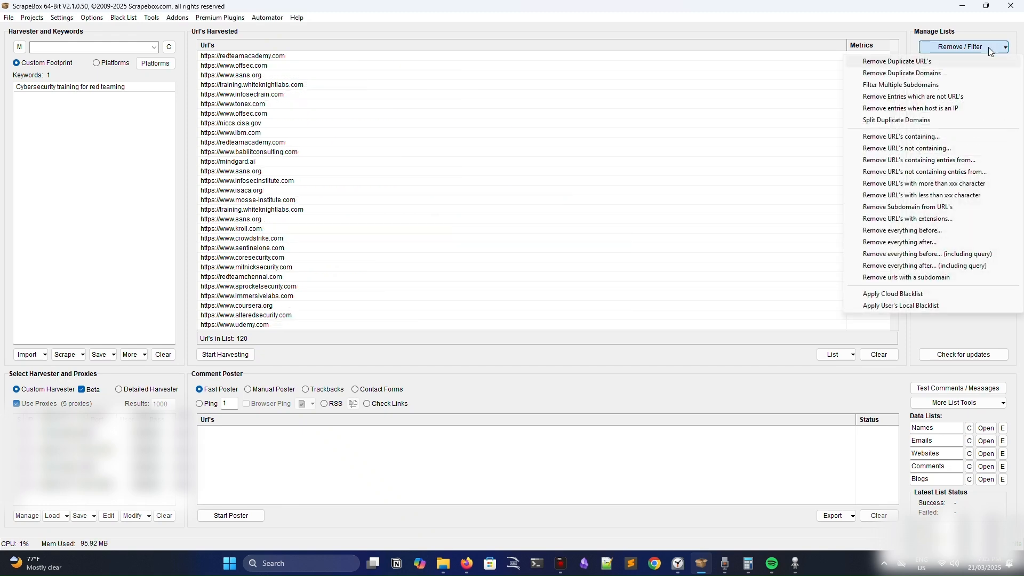
left_click(985, 61)
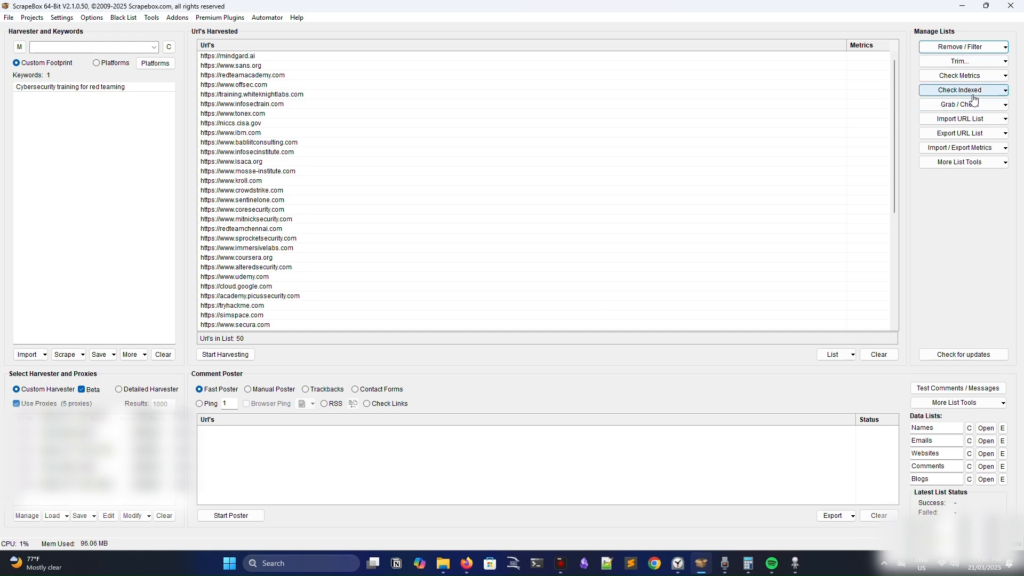
- Open the email grabber for the harvested URLs and set its crawl level to Level 2
scroll(918, 94, "down", 7)
left_click(966, 109)
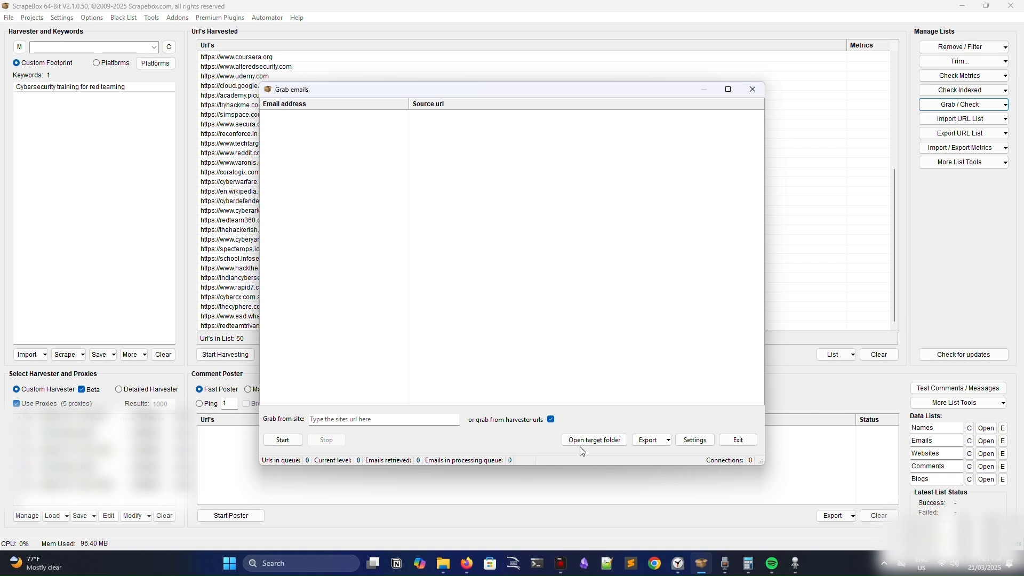
left_click(695, 440)
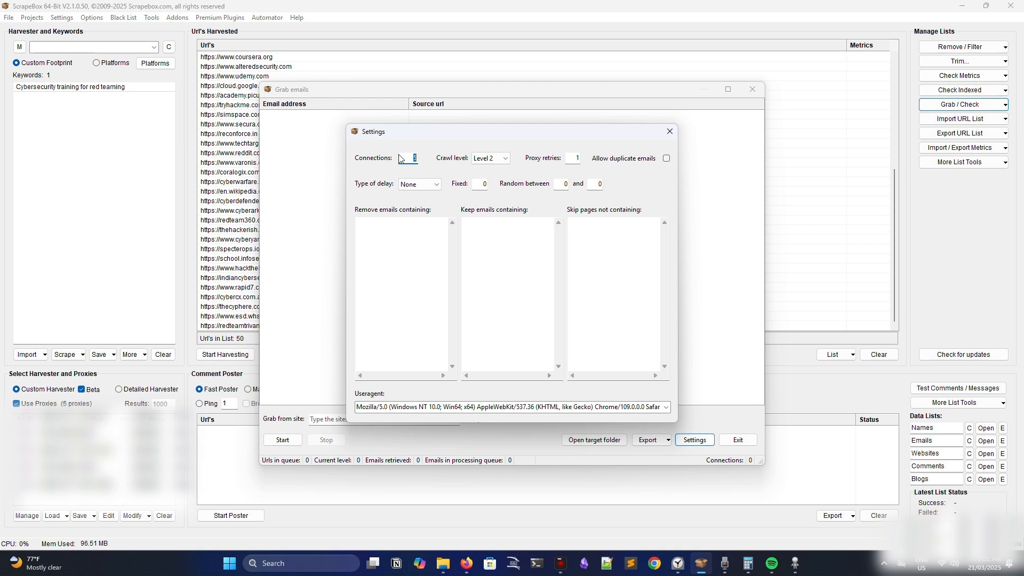
left_click(490, 158)
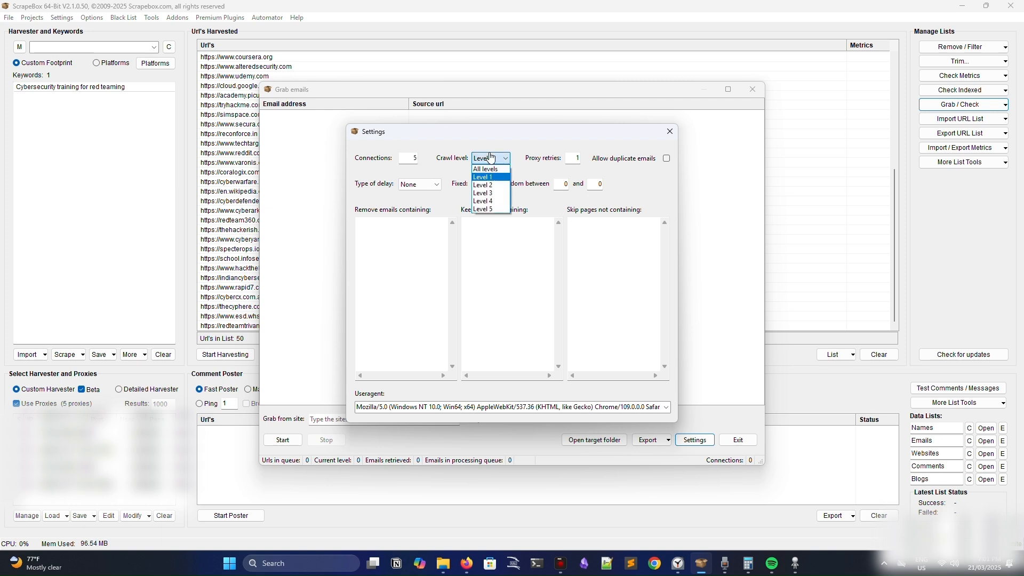
key("Down")
left_click(502, 186)
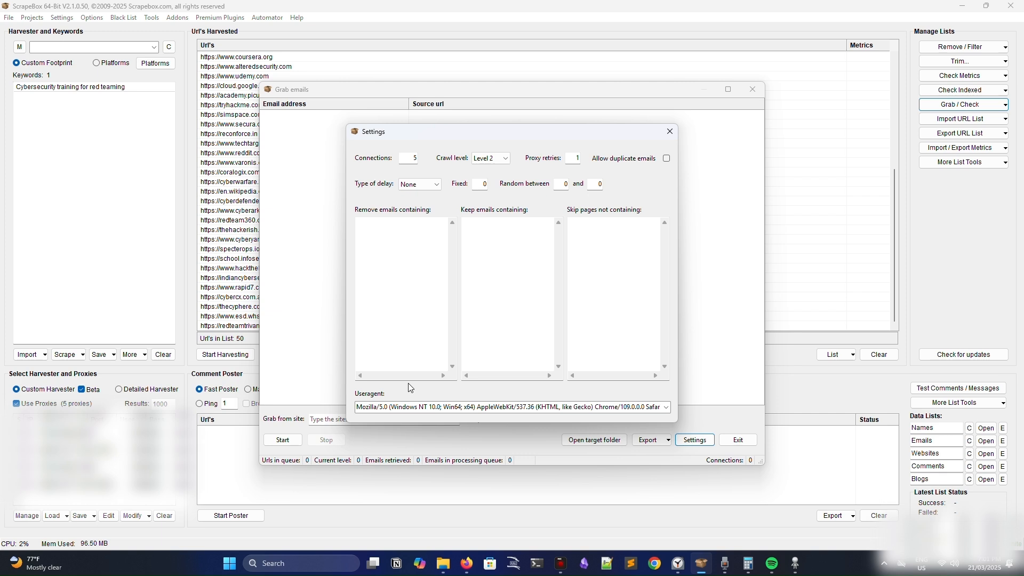
key("ctrl+a")
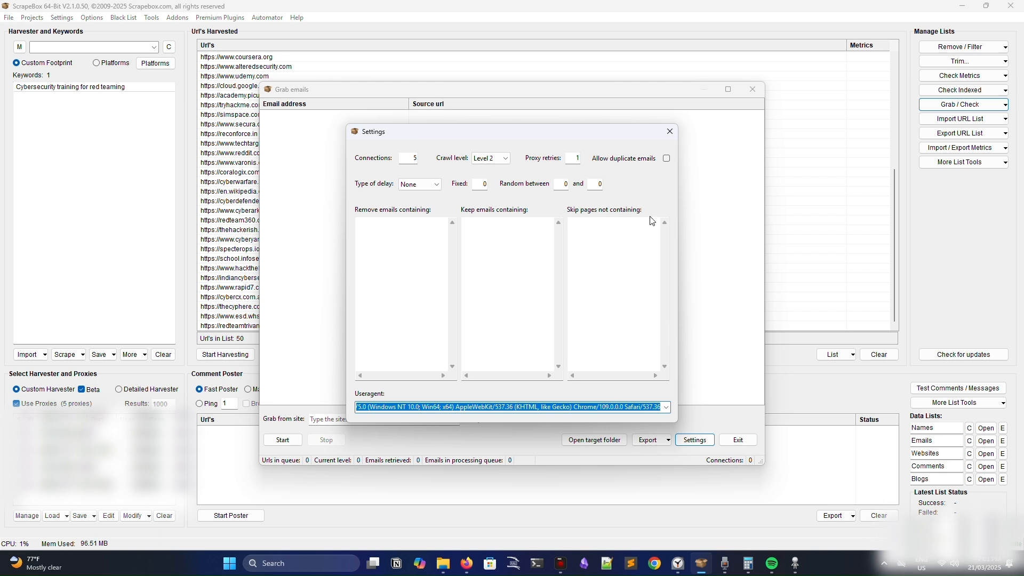
key("Escape")
- Grab emails from the harvested URLs, stop the crawl partway, and look through the collected addresses
left_click(282, 440)
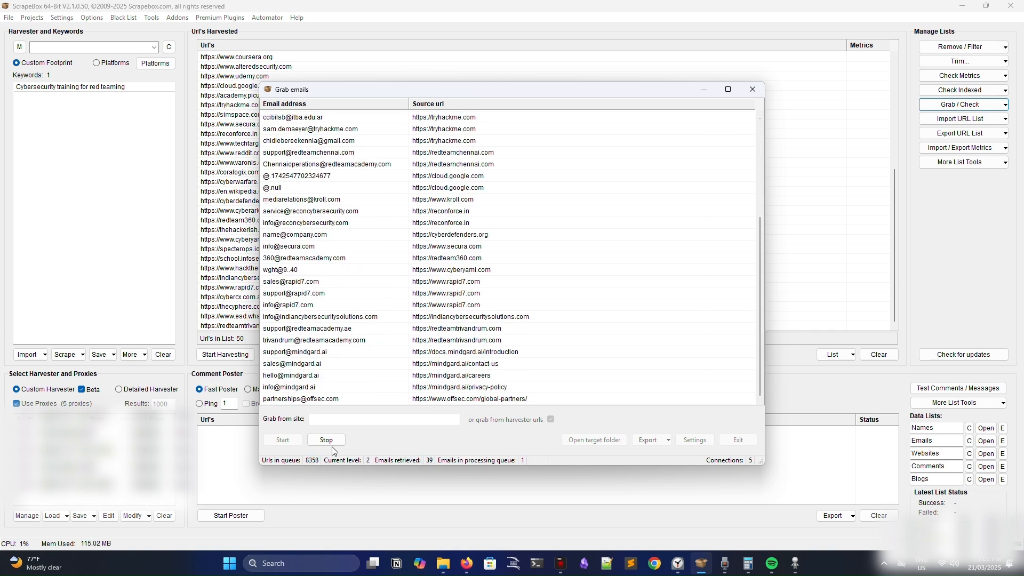
left_click(332, 445)
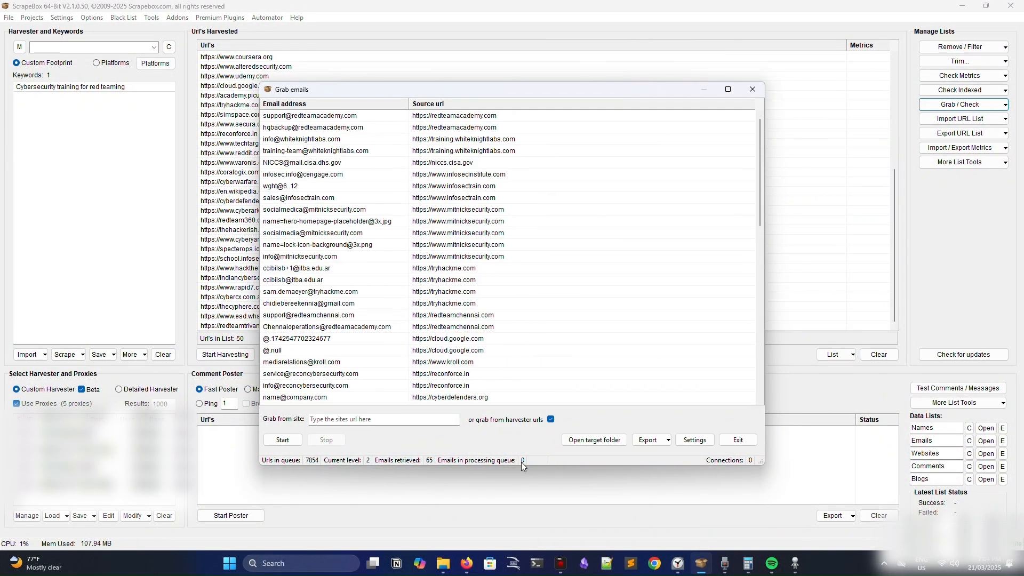
scroll(263, 229, "down", 13)
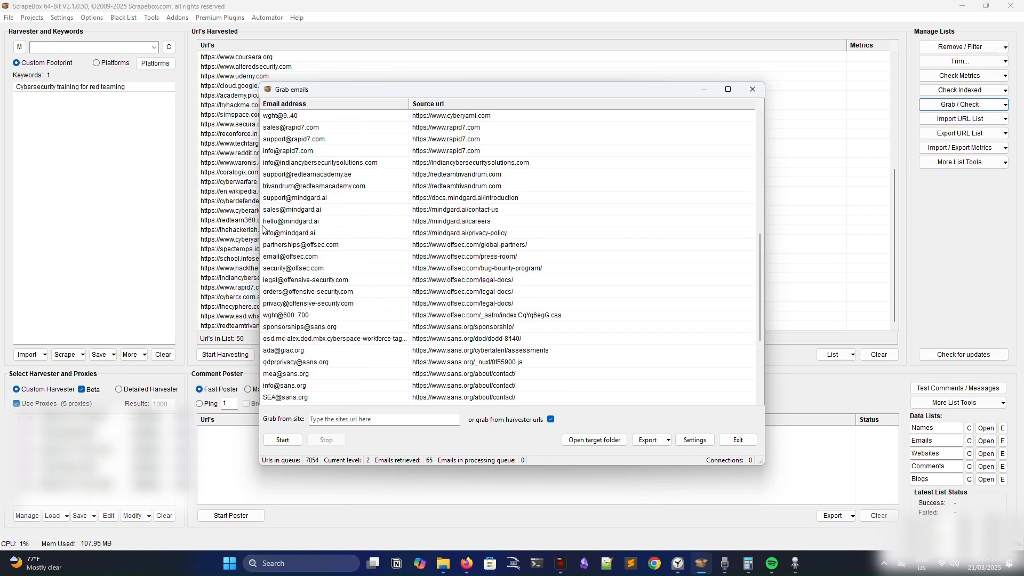
left_click(652, 440)
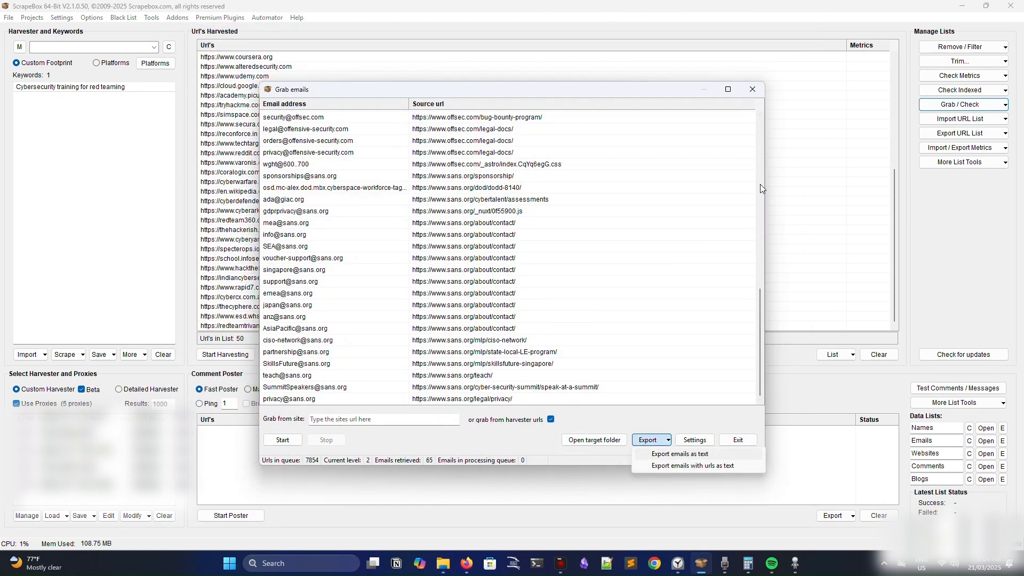
left_click(681, 454)
left_click_drag(400, 39, 607, 31)
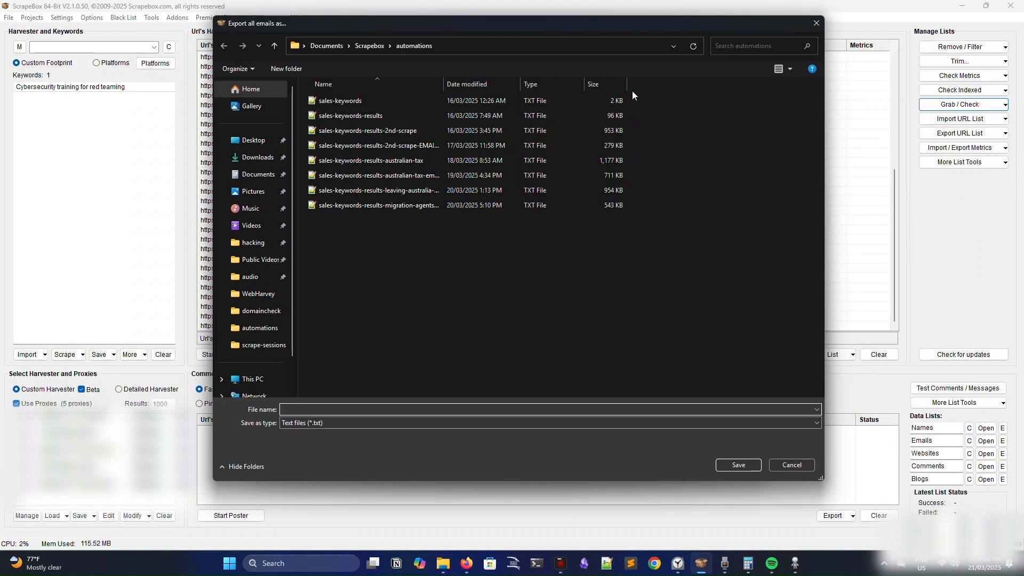
type("asd")
left_click(817, 23)
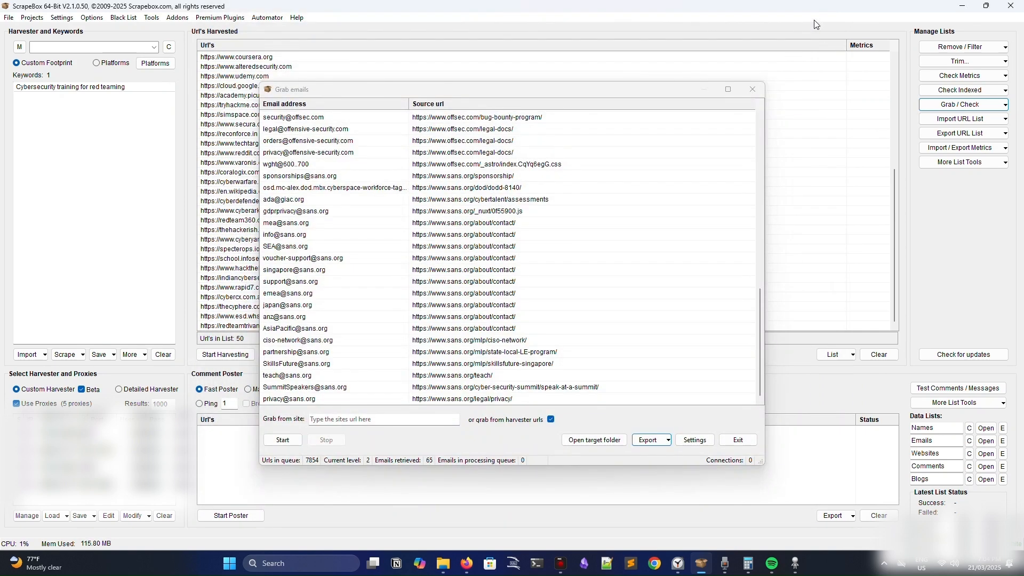